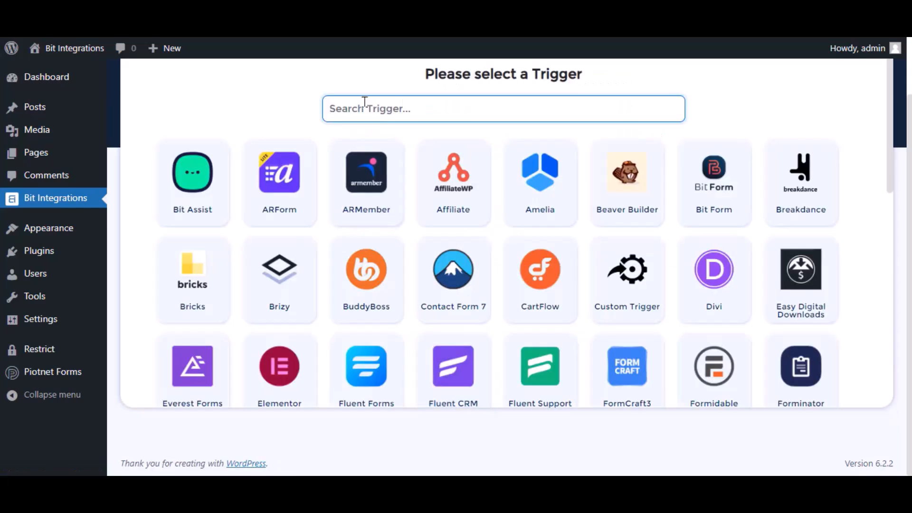
Step: Set the Piotnet Forms 'Contact Forms' form as the integration trigger and continue
{"action": "type", "text": "pio"}
{"action": "left_click", "coordinate": [576, 178]}
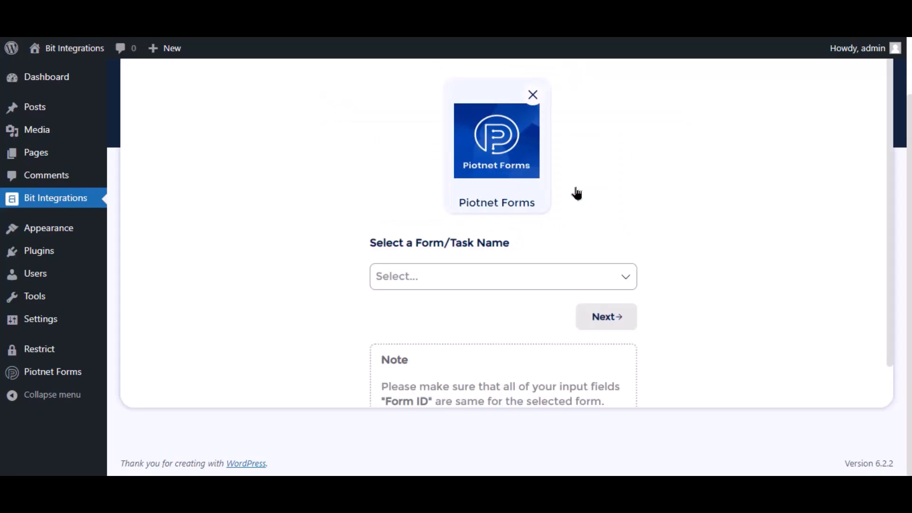
{"action": "left_click", "coordinate": [437, 285]}
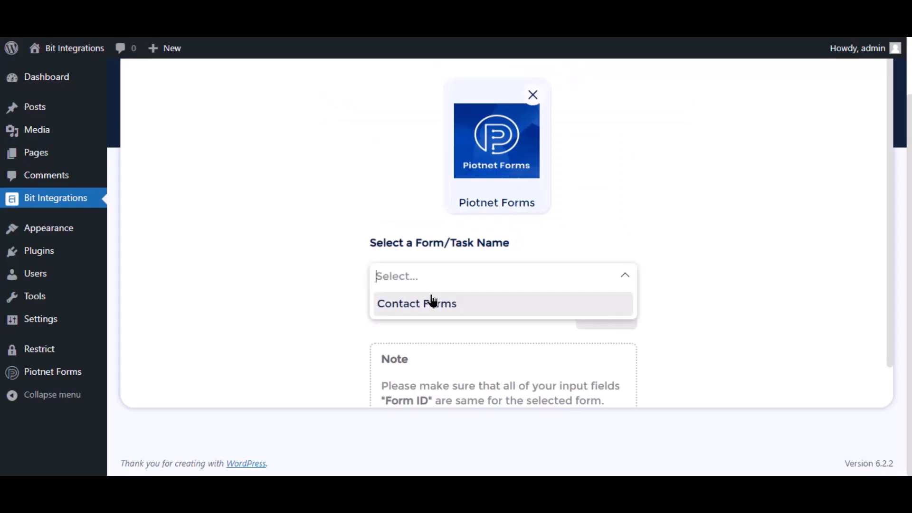
{"action": "left_click", "coordinate": [432, 303]}
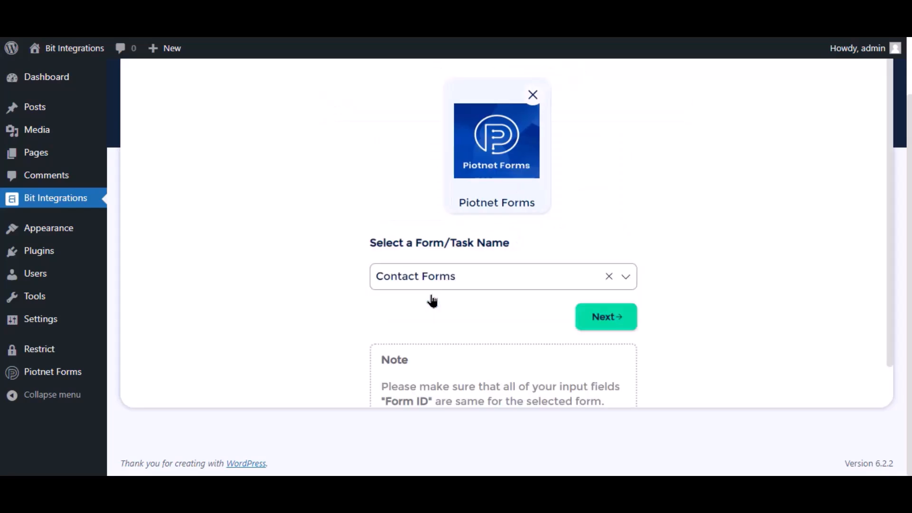
{"action": "left_click", "coordinate": [606, 323]}
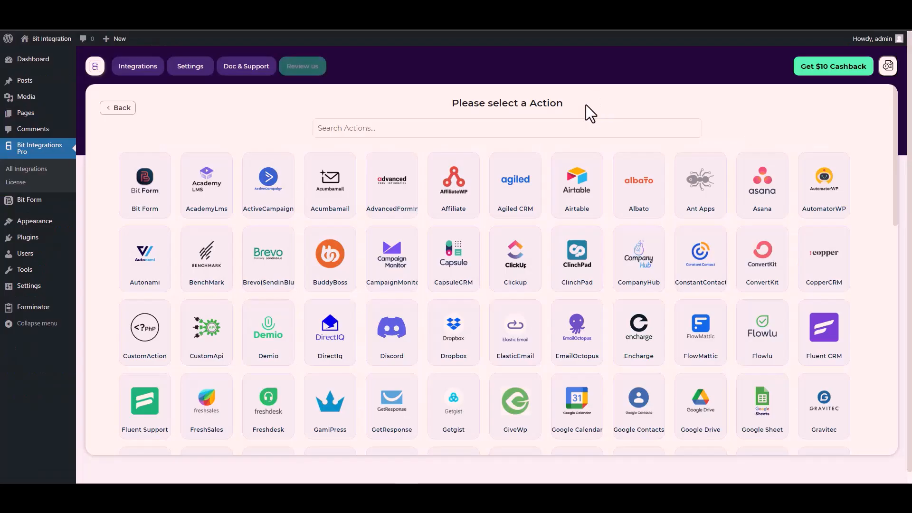
Step: Search the actions for 'cus' and choose CustomApi as the action
{"action": "left_click", "coordinate": [557, 128]}
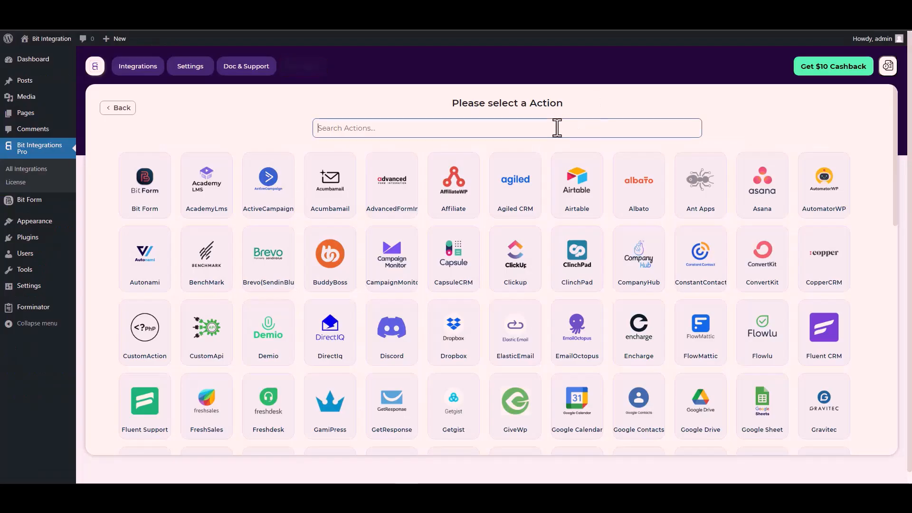
{"action": "type", "text": "cus"}
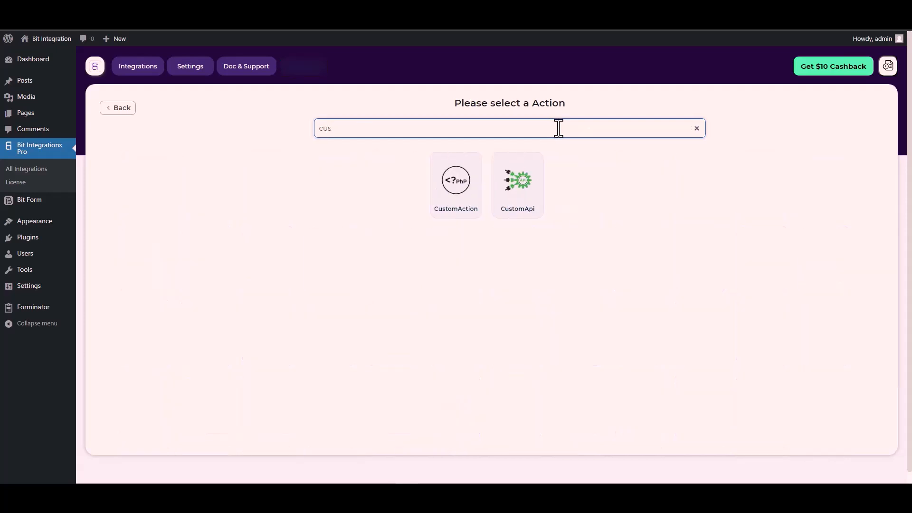
{"action": "left_click", "coordinate": [521, 194]}
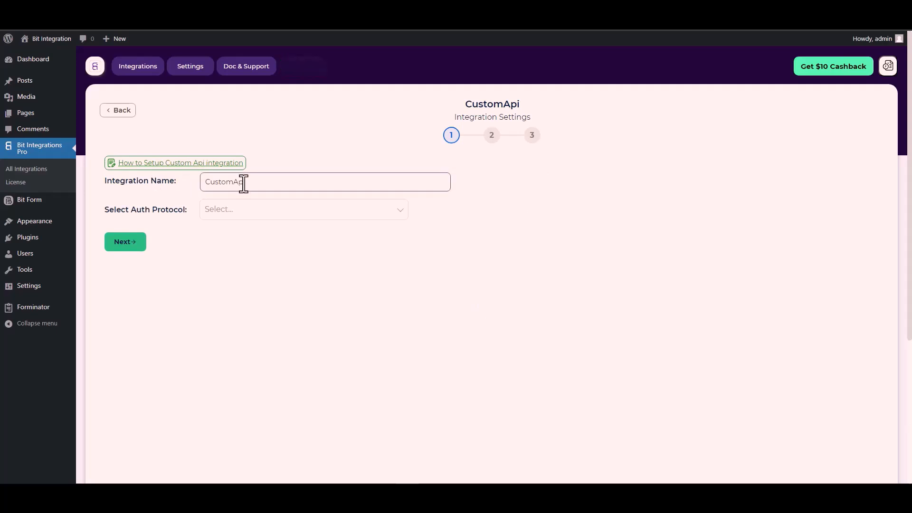
Step: Choose API Key as the CustomApi authentication protocol
{"action": "left_click", "coordinate": [234, 214]}
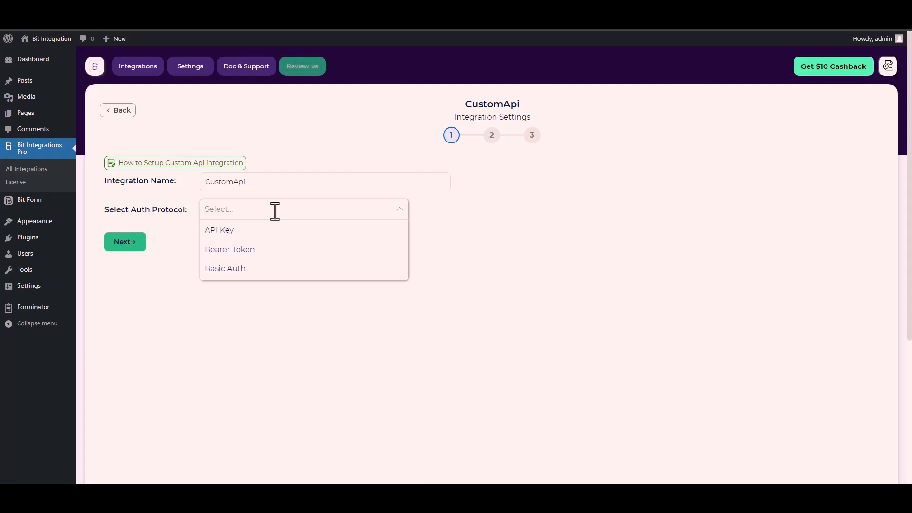
{"action": "left_click", "coordinate": [235, 231]}
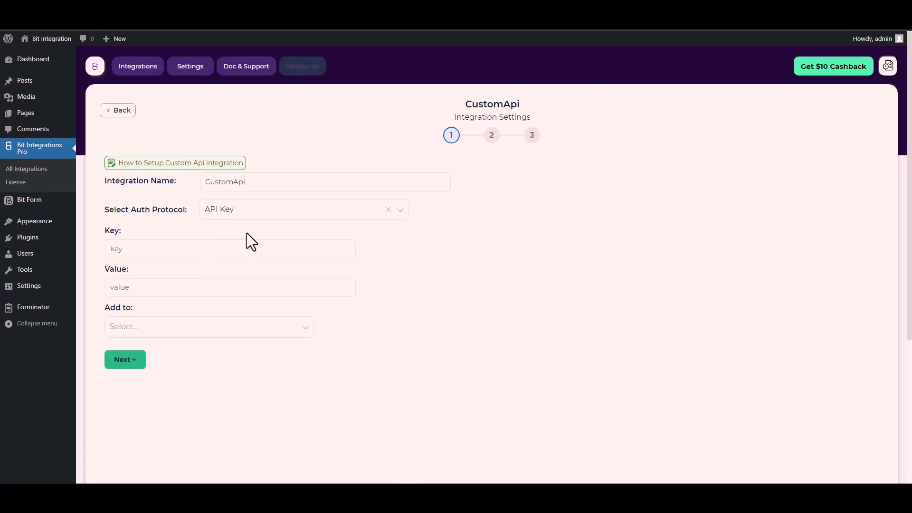
{"action": "left_click", "coordinate": [171, 252]}
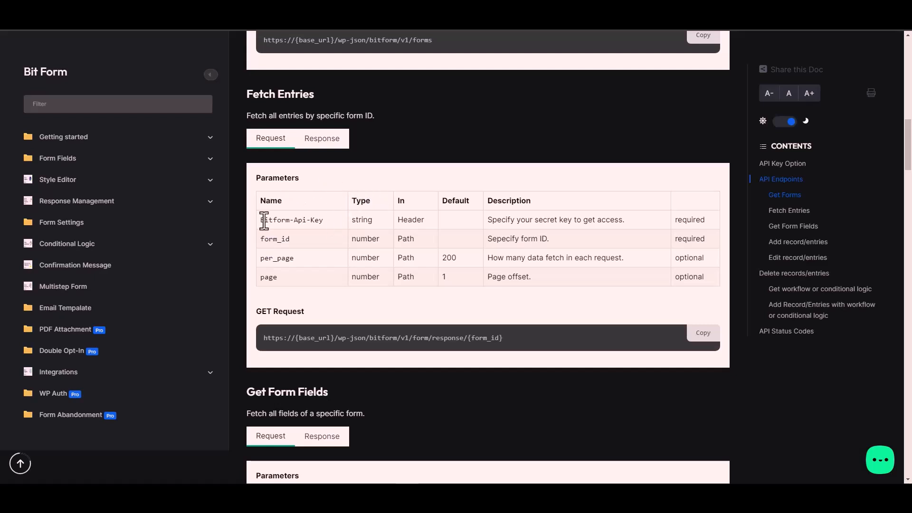
Step: Copy the Bitform-Api-Key parameter name from the Fetch Entries parameters table
{"action": "triple_click", "coordinate": [308, 220]}
{"action": "key", "text": "ctrl+c"}
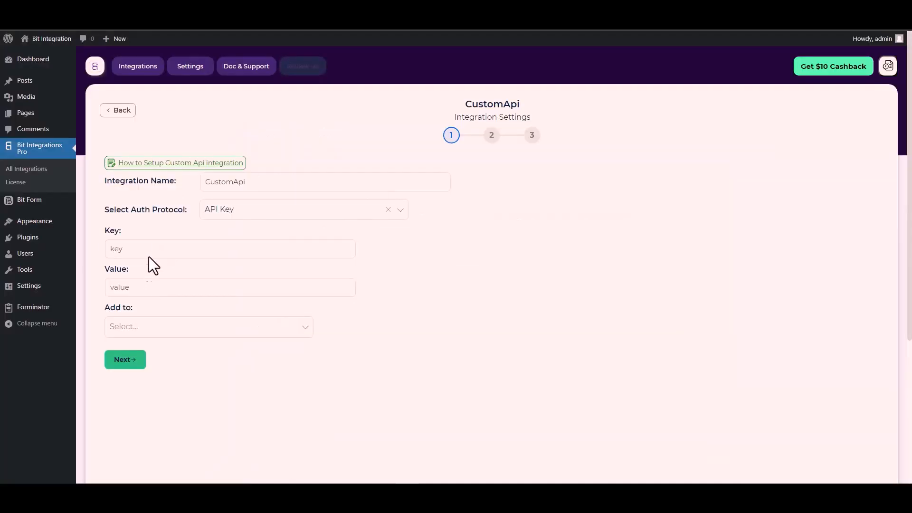
Step: Enter Bitform-Api-Key as the Key and paste the Bit Form API key as the Value
{"action": "left_click", "coordinate": [150, 250]}
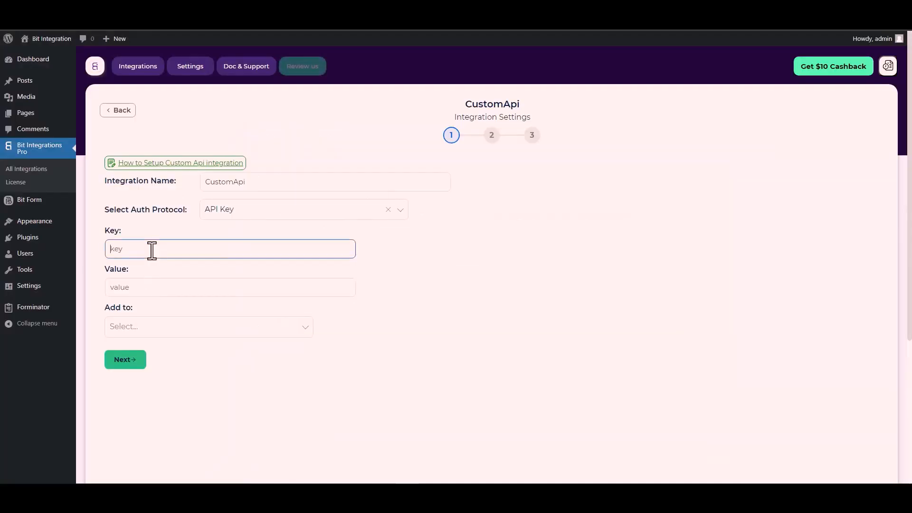
{"action": "key", "text": "ctrl+v"}
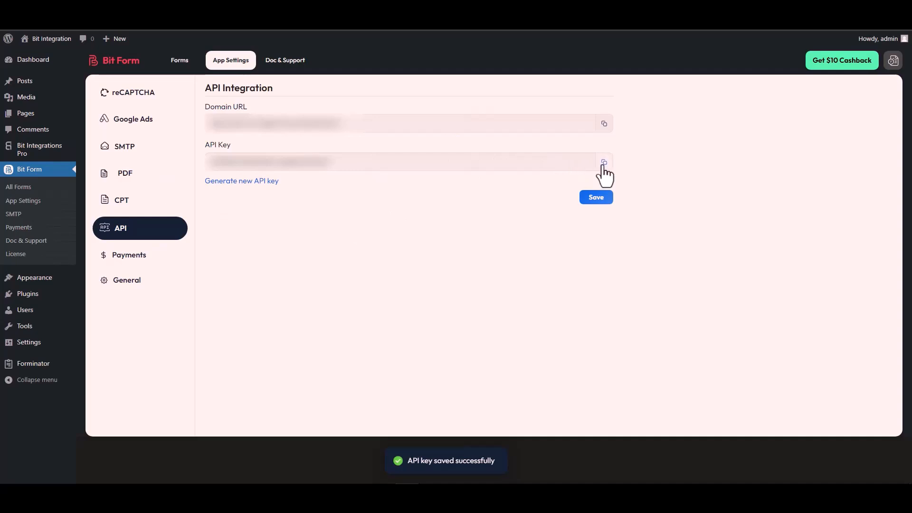
{"action": "left_click", "coordinate": [604, 162]}
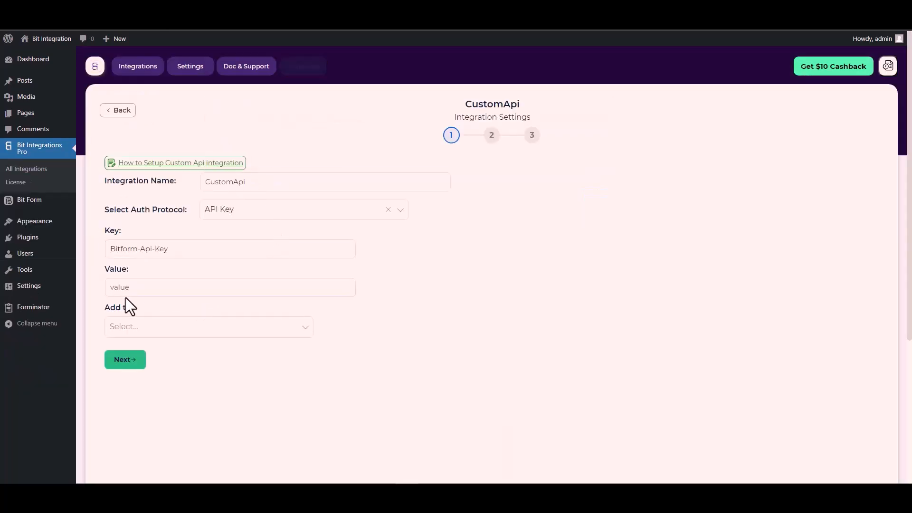
{"action": "left_click", "coordinate": [126, 290]}
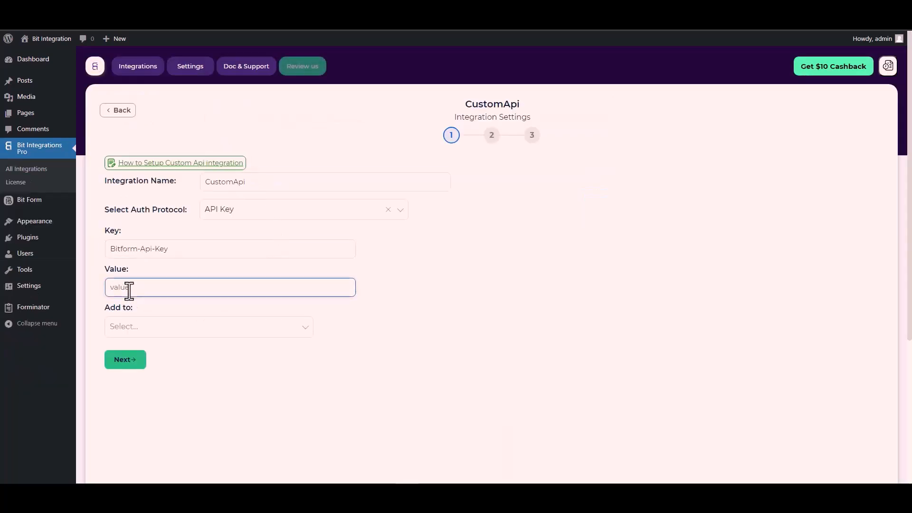
{"action": "key", "text": "ctrl+v"}
Step: Send the API key in the request Header and advance to step 2
{"action": "left_click", "coordinate": [149, 328]}
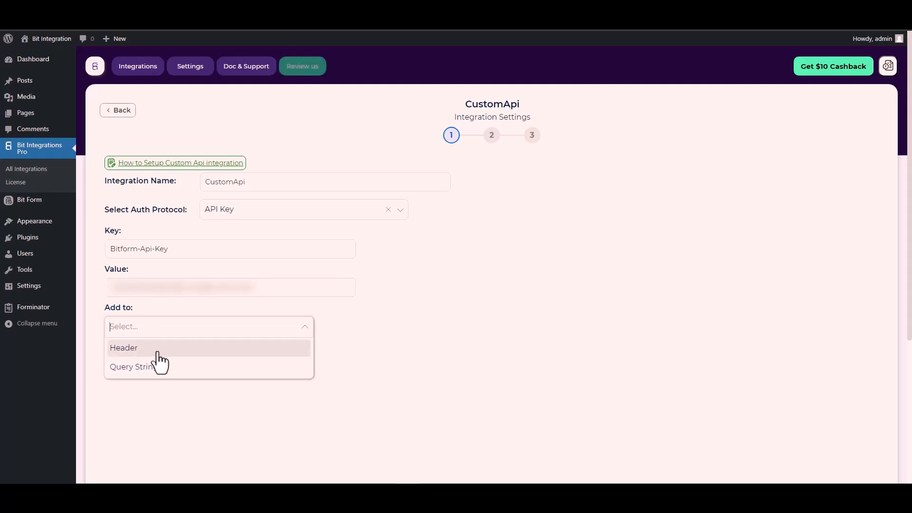
{"action": "left_click", "coordinate": [450, 338]}
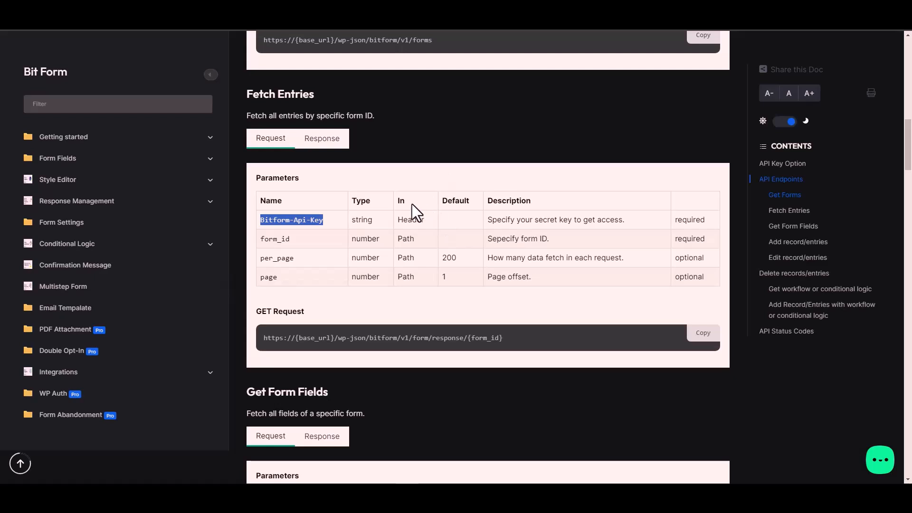
{"action": "double_click", "coordinate": [416, 220]}
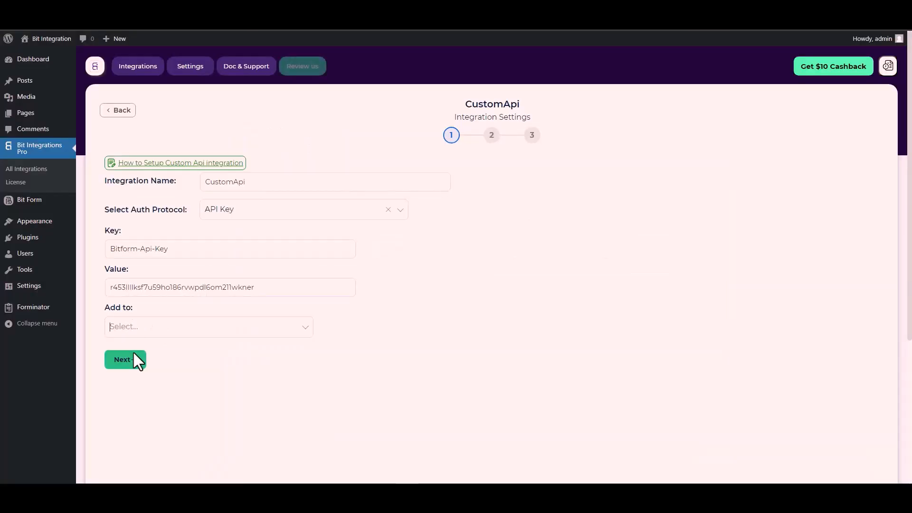
{"action": "left_click", "coordinate": [236, 326]}
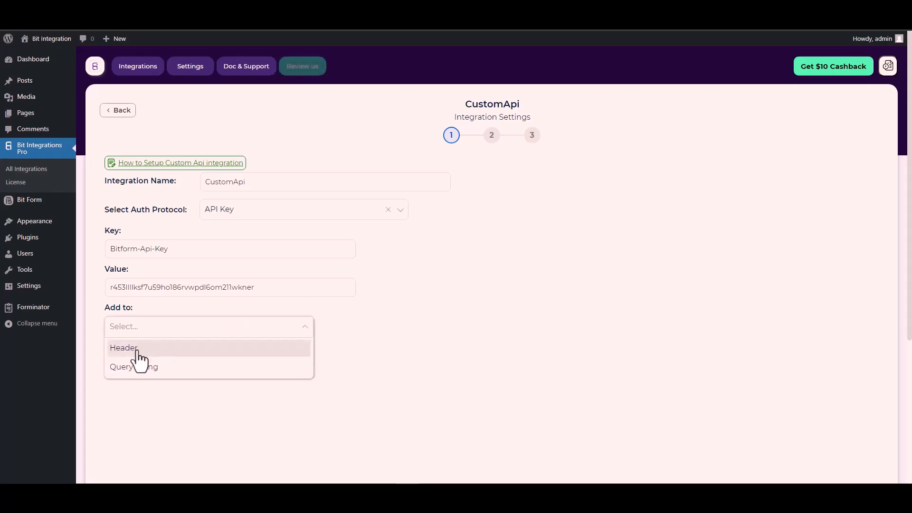
{"action": "left_click", "coordinate": [137, 350]}
{"action": "left_click", "coordinate": [127, 362]}
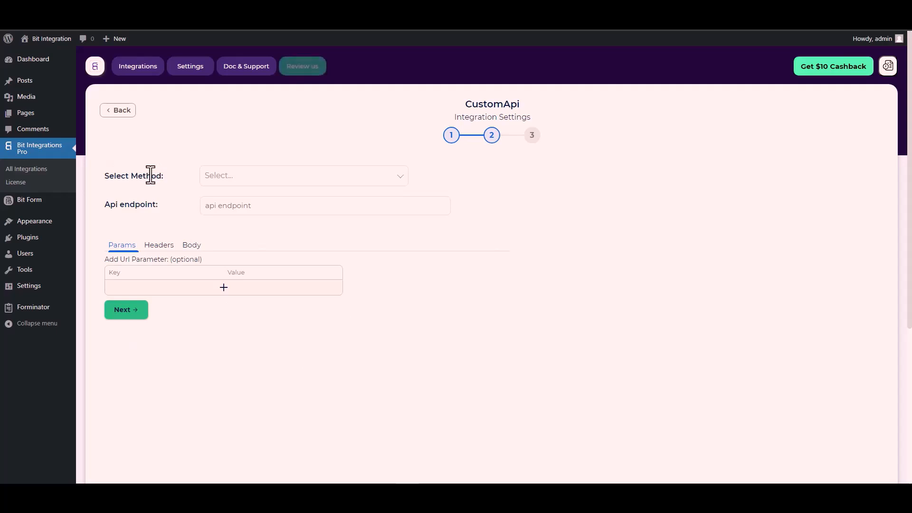
Step: Set the request method to POST and paste the Fetch Entries URL as the endpoint
{"action": "left_click", "coordinate": [236, 179]}
{"action": "left_click", "coordinate": [237, 218]}
{"action": "scroll", "coordinate": [162, 199], "scroll_direction": "down", "scroll_amount": 1}
{"action": "left_click", "coordinate": [229, 164]}
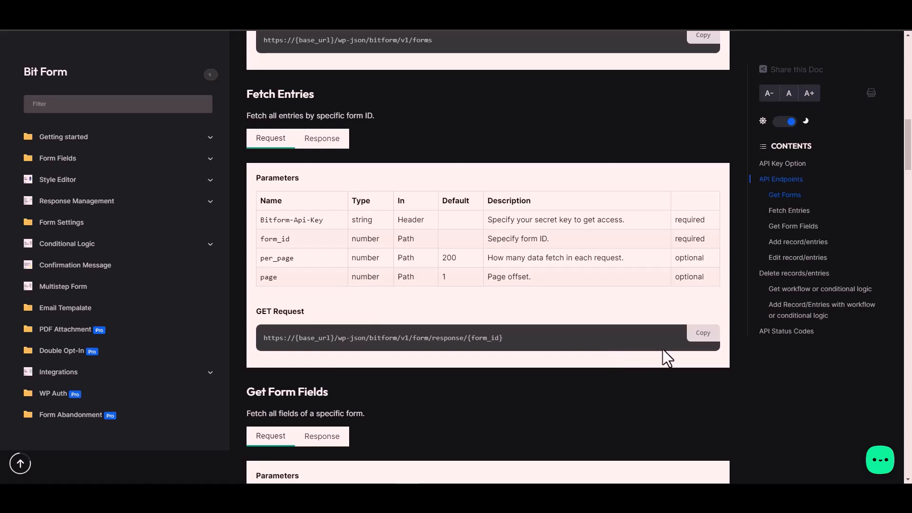
{"action": "left_click", "coordinate": [709, 342]}
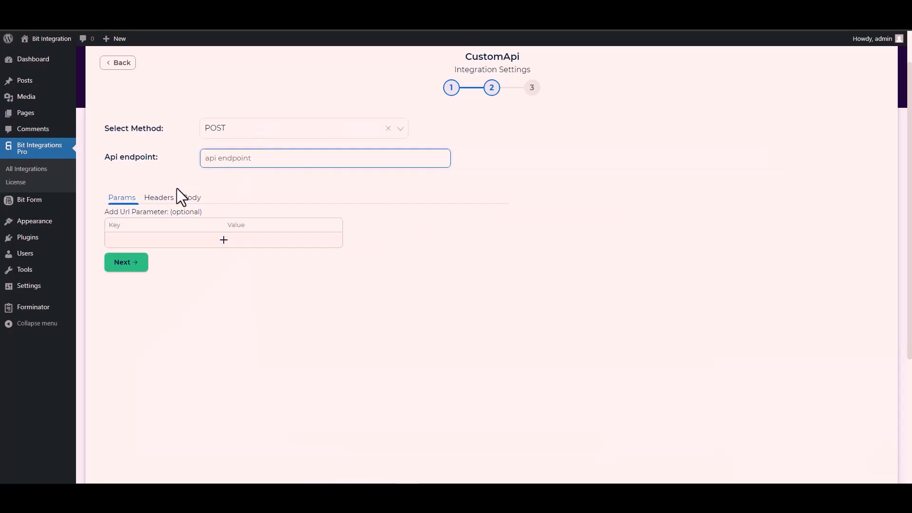
{"action": "left_click", "coordinate": [237, 160]}
{"action": "key", "text": "ctrl+v"}
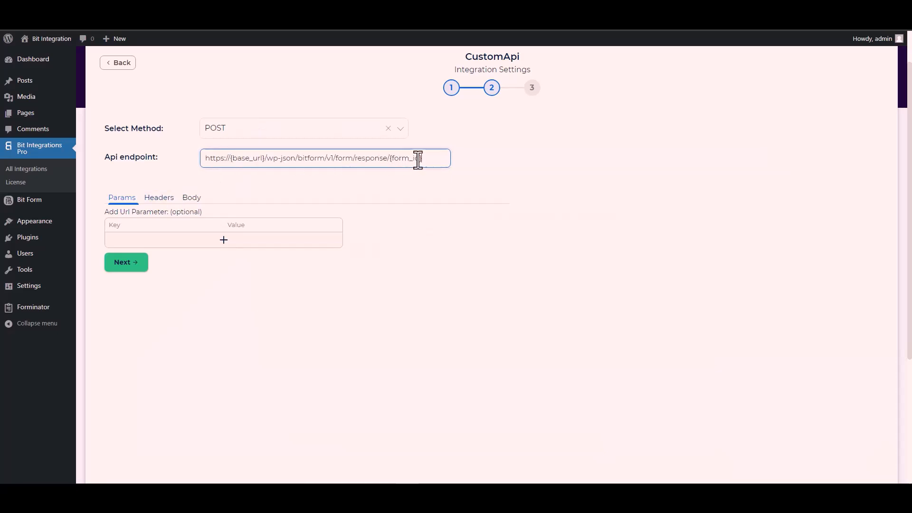
Step: Replace the form_id placeholder in the endpoint with the Contact Form's id, 1
{"action": "left_click_drag", "start_coordinate": [421, 158], "coordinate": [391, 158]}
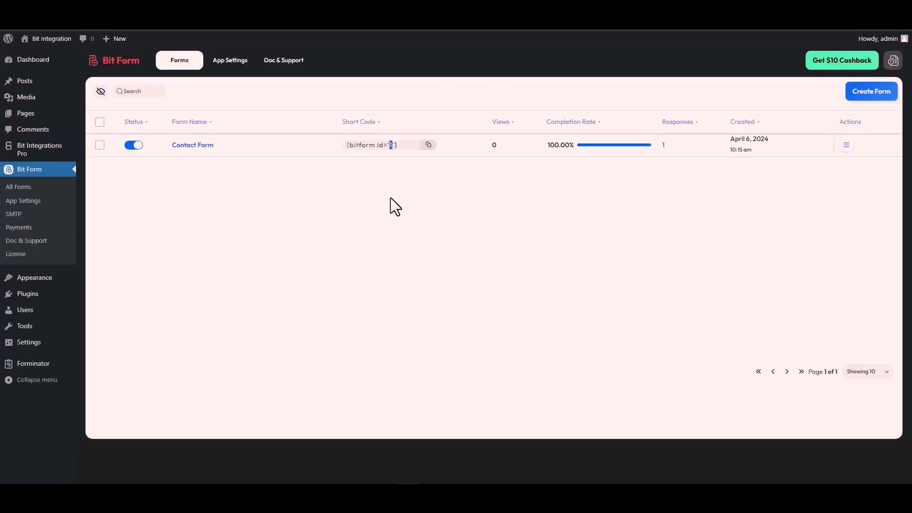
{"action": "double_click", "coordinate": [391, 145]}
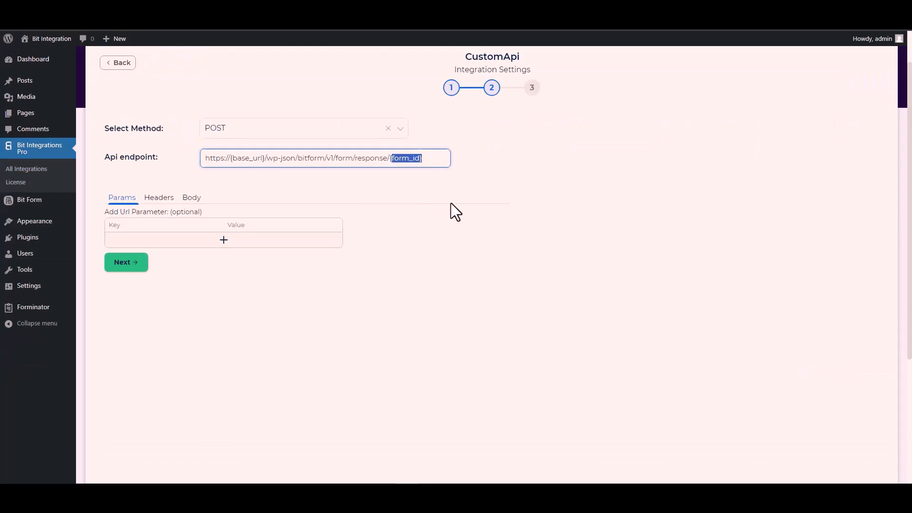
{"action": "key", "text": "BackSpace"}
{"action": "key", "text": "BackSpace"}
{"action": "type", "text": "1"}
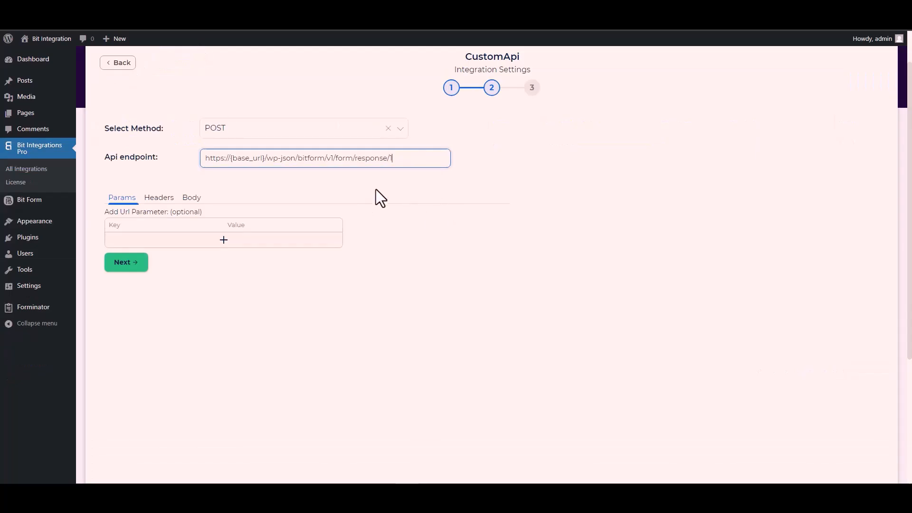
{"action": "left_click_drag", "start_coordinate": [266, 159], "coordinate": [231, 159]}
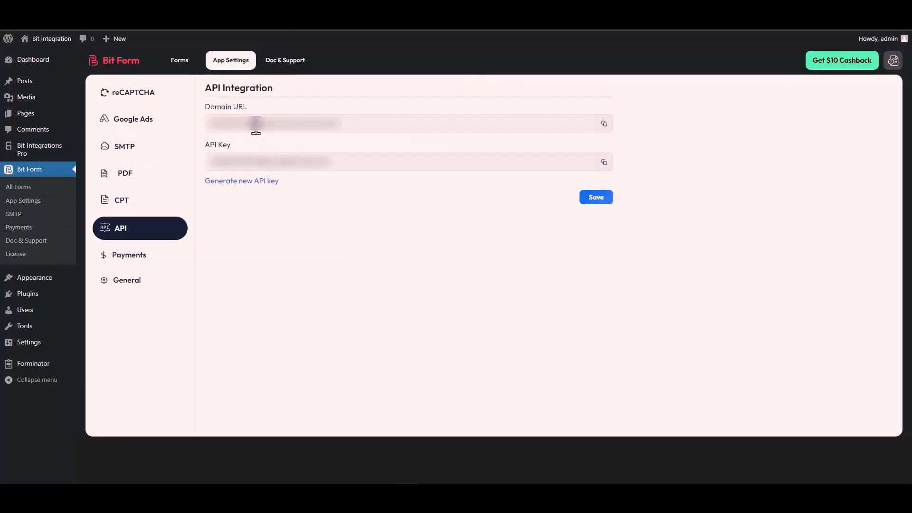
{"action": "triple_click", "coordinate": [255, 125]}
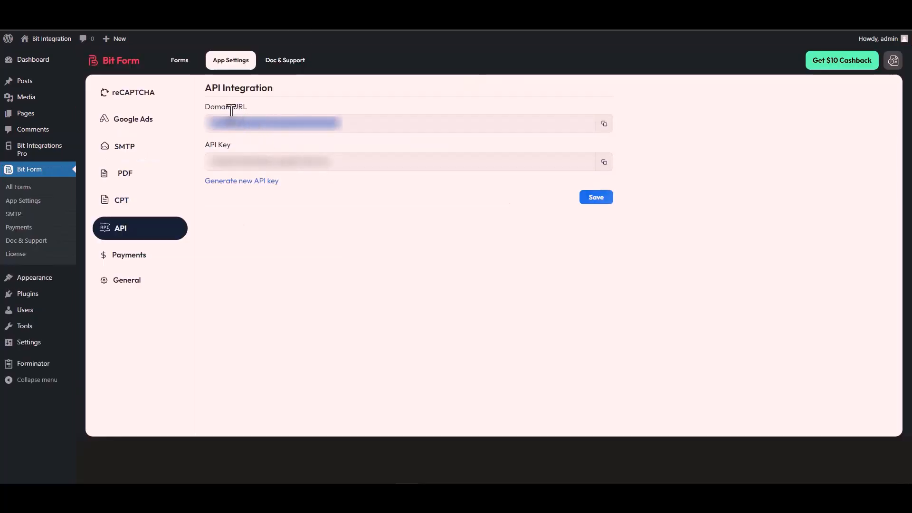
{"action": "left_click", "coordinate": [604, 124]}
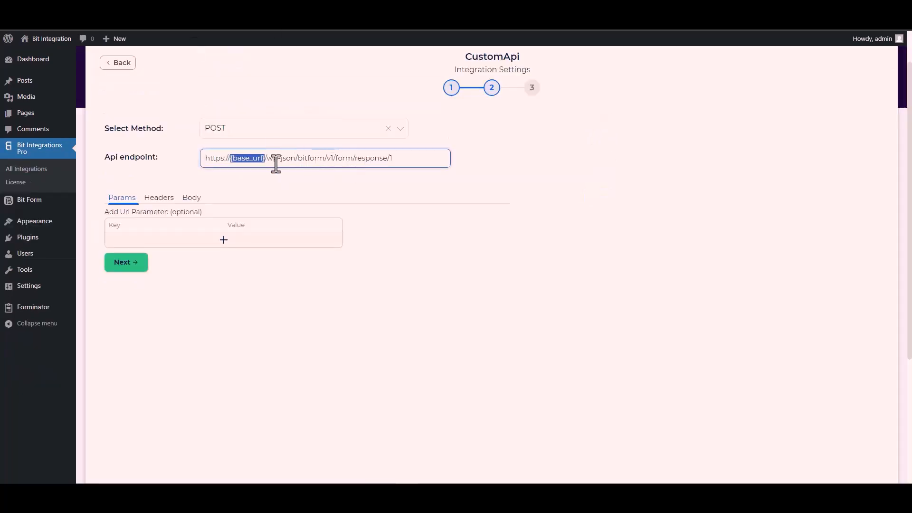
{"action": "left_click", "coordinate": [264, 157]}
{"action": "left_click_drag", "start_coordinate": [265, 158], "coordinate": [209, 169]}
{"action": "key", "text": "ctrl+v"}
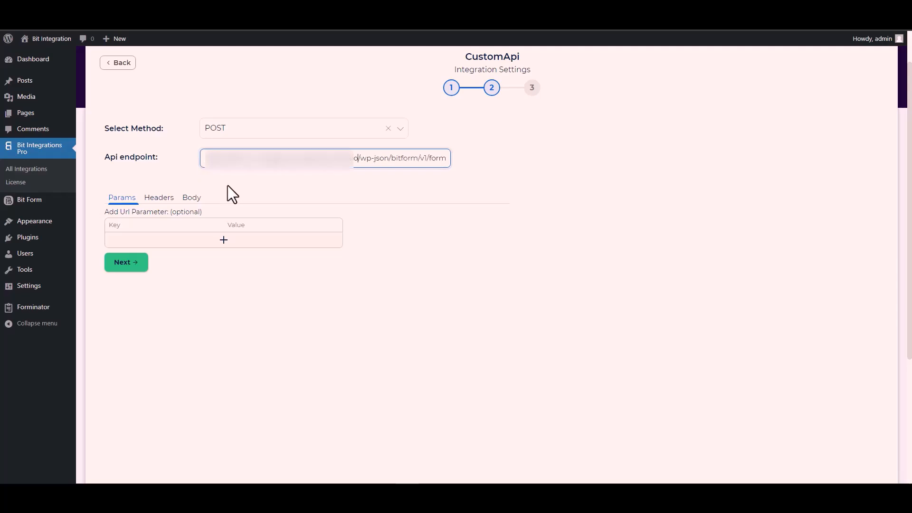
{"action": "left_click", "coordinate": [312, 183]}
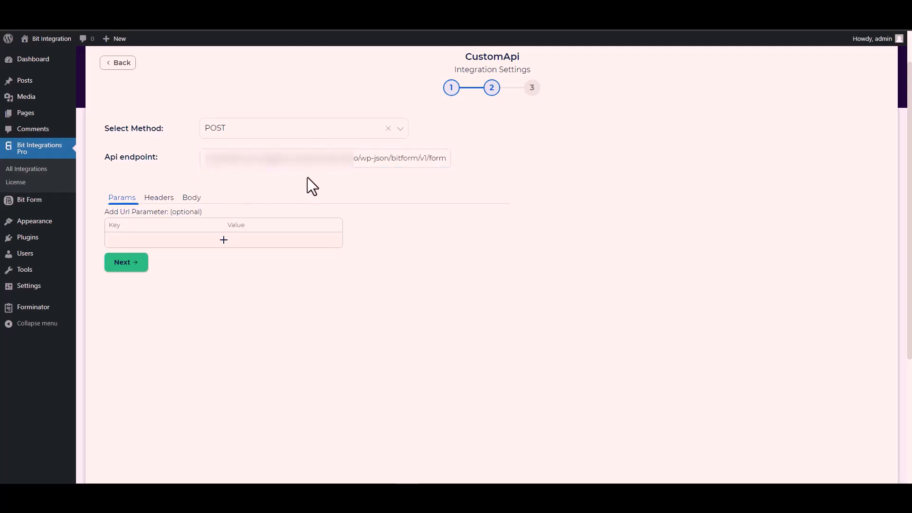
{"action": "left_click", "coordinate": [190, 198]}
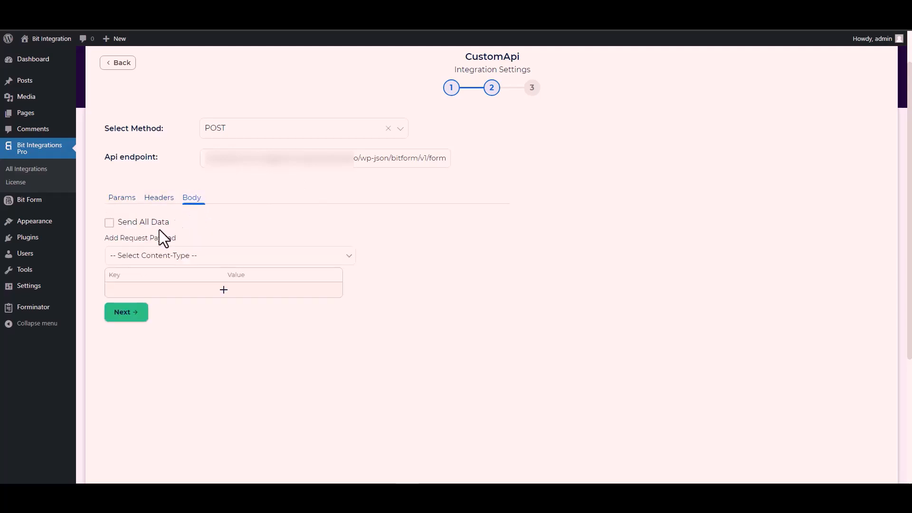
Step: Enable Send All Data and set the Content-Type to application/x-www-form-urlencoded
{"action": "left_click", "coordinate": [125, 223]}
{"action": "scroll", "coordinate": [268, 218], "scroll_direction": "down", "scroll_amount": 3}
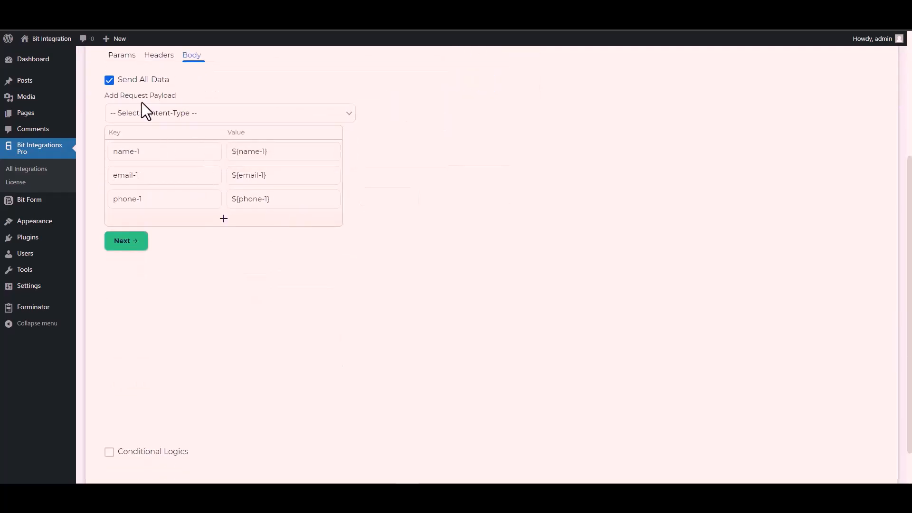
{"action": "left_click", "coordinate": [179, 115]}
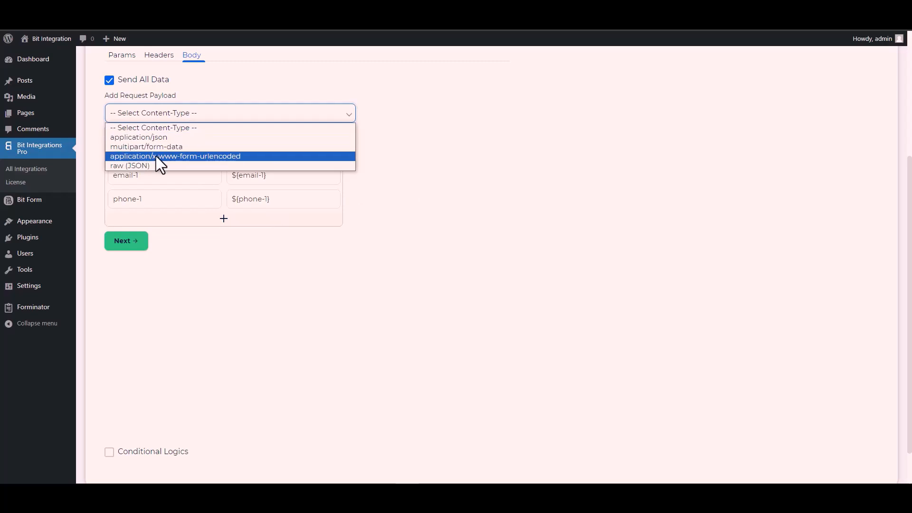
{"action": "left_click", "coordinate": [209, 155]}
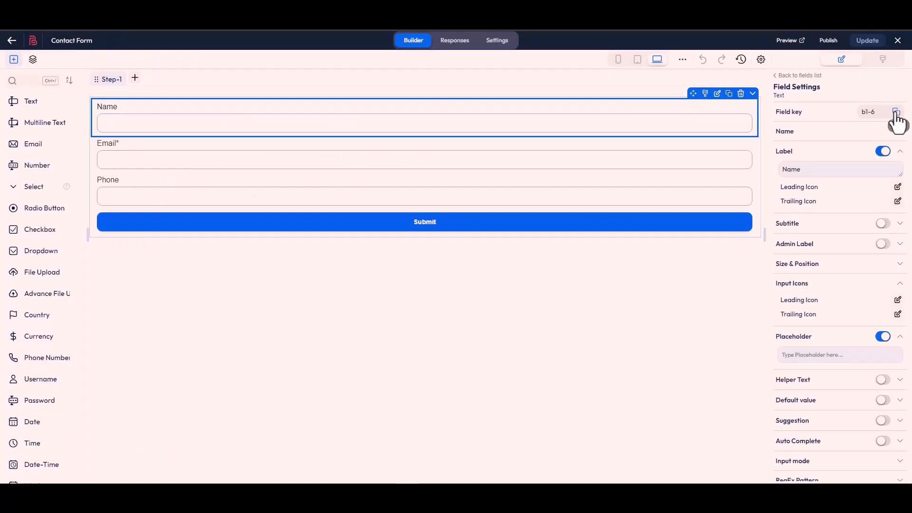
{"action": "left_click", "coordinate": [890, 113]}
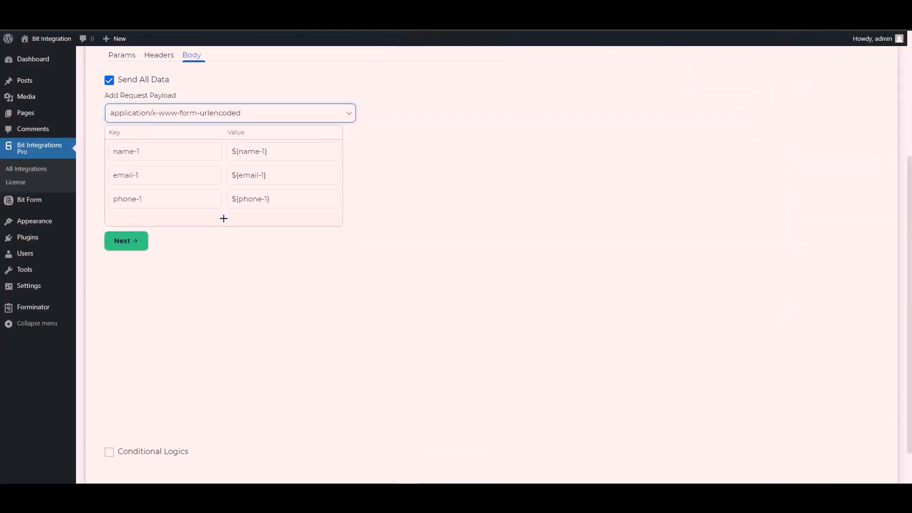
Step: Change the payload keys name-1, email-1 and phone-1 to b1-6, b1-4 and b1-7
{"action": "triple_click", "coordinate": [156, 152]}
{"action": "key", "text": "ctrl+v"}
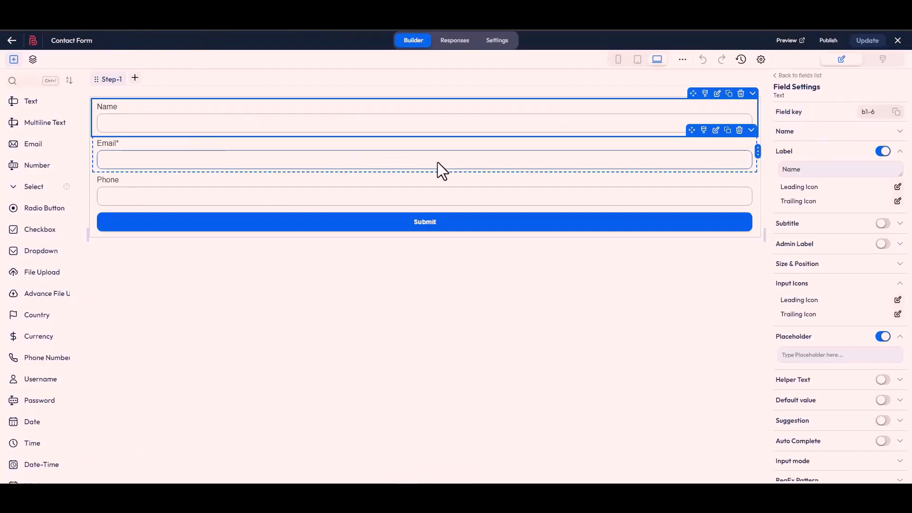
{"action": "left_click", "coordinate": [442, 170]}
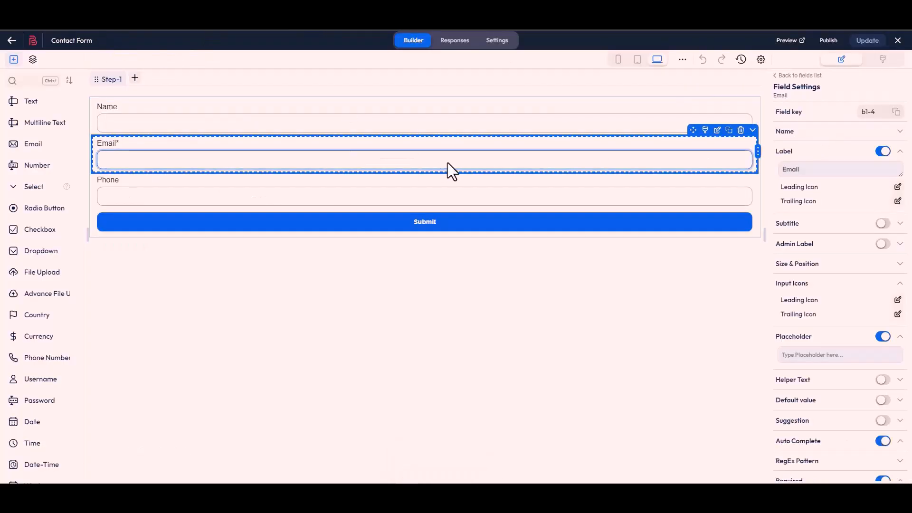
{"action": "left_click", "coordinate": [896, 112]}
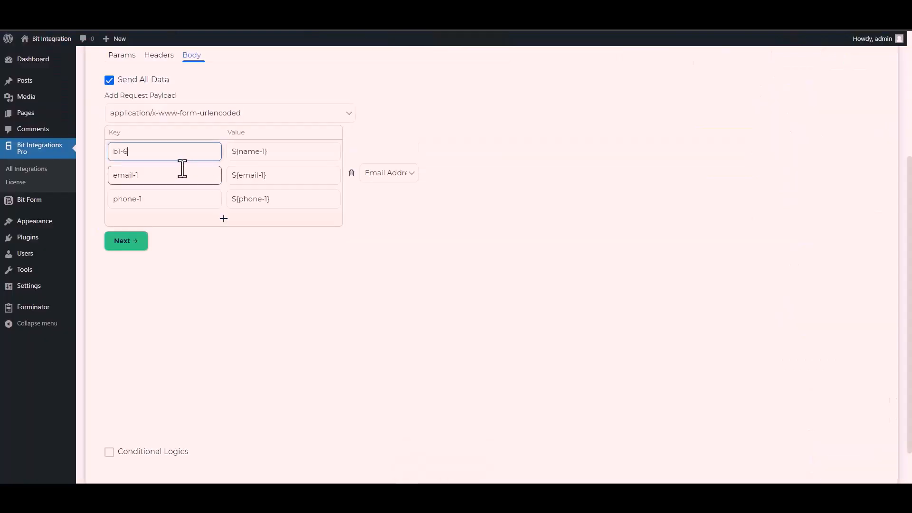
{"action": "left_click", "coordinate": [153, 176]}
{"action": "triple_click", "coordinate": [153, 180]}
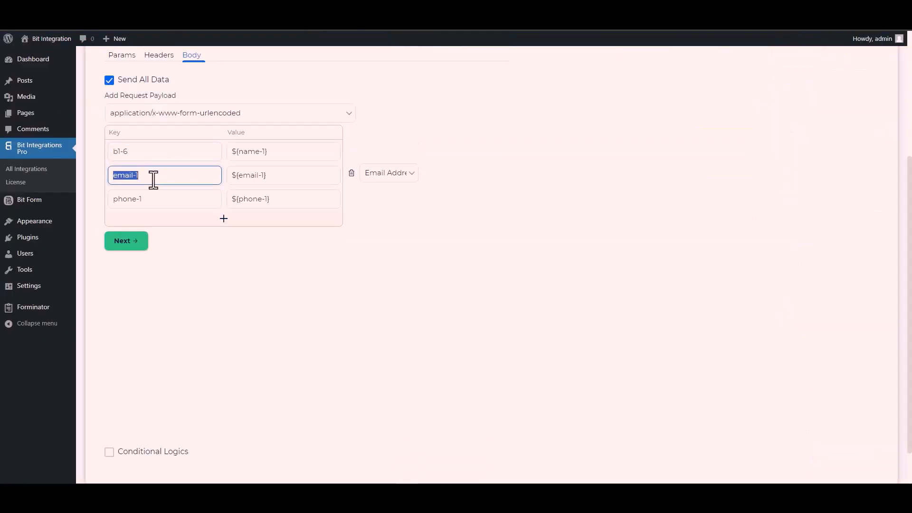
{"action": "key", "text": "ctrl+v"}
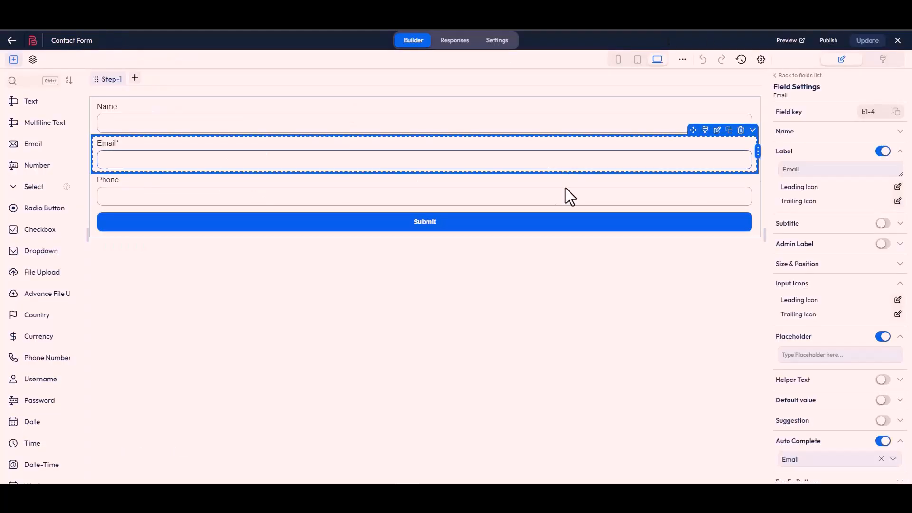
{"action": "left_click", "coordinate": [459, 202]}
{"action": "left_click", "coordinate": [897, 112]}
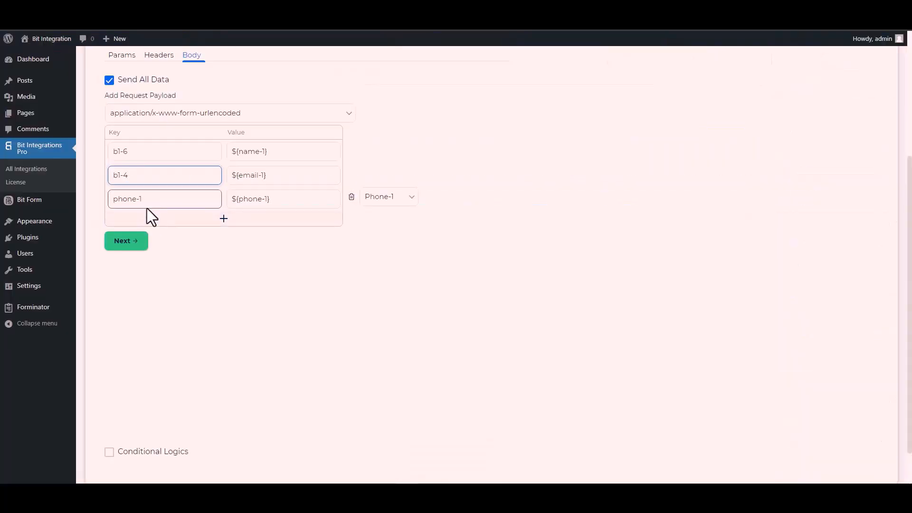
{"action": "triple_click", "coordinate": [150, 205]}
{"action": "key", "text": "ctrl+v"}
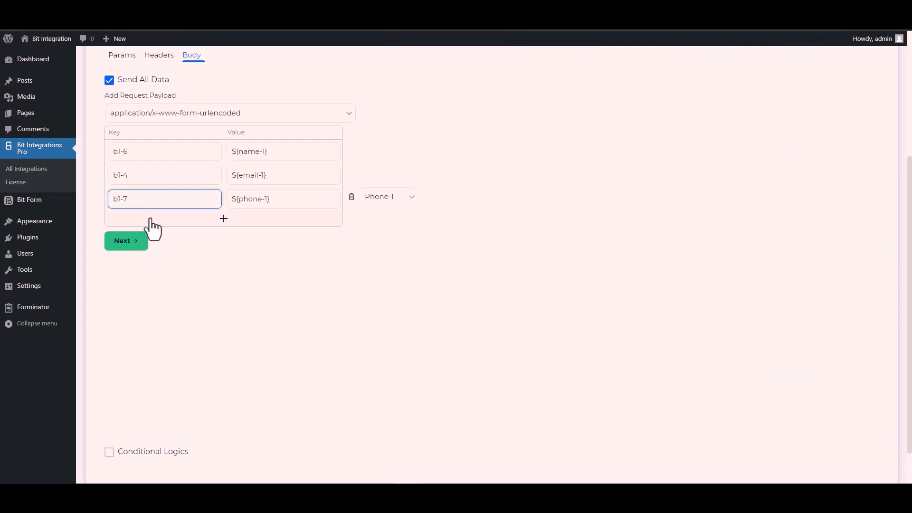
Step: Enable Conditional Logics for the integration
{"action": "scroll", "coordinate": [151, 204], "scroll_direction": "down", "scroll_amount": 1}
{"action": "left_click", "coordinate": [109, 409]}
{"action": "scroll", "coordinate": [181, 344], "scroll_direction": "down", "scroll_amount": 2}
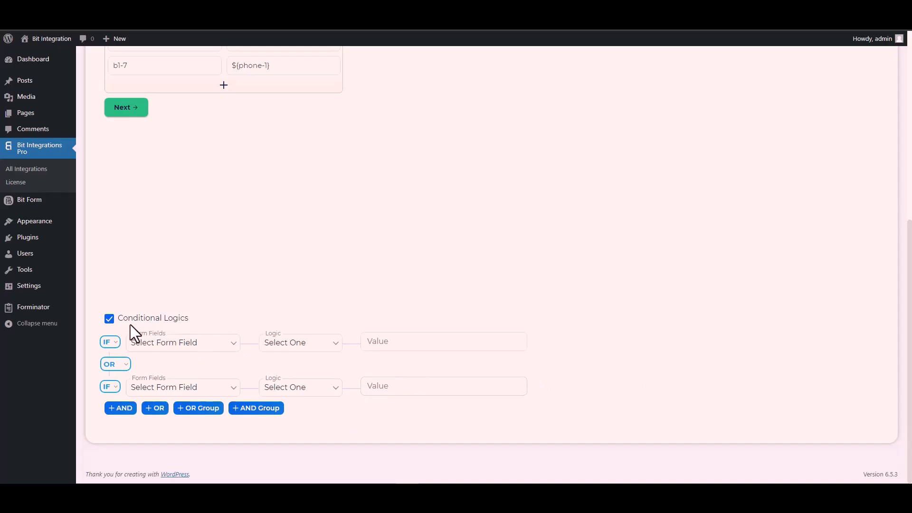
Step: Disable Conditional Logics, then finish and save the CustomApi integration
{"action": "left_click", "coordinate": [109, 319]}
{"action": "scroll", "coordinate": [224, 326], "scroll_direction": "up", "scroll_amount": 4}
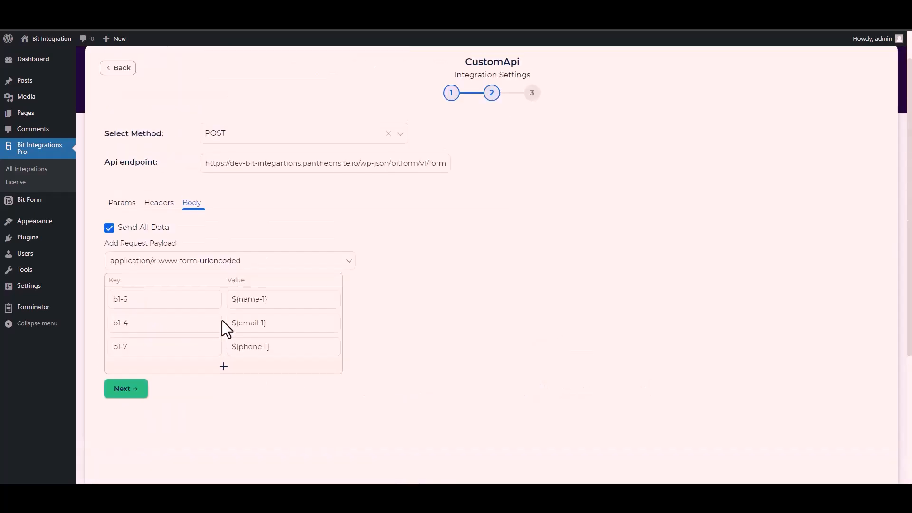
{"action": "left_click", "coordinate": [132, 391]}
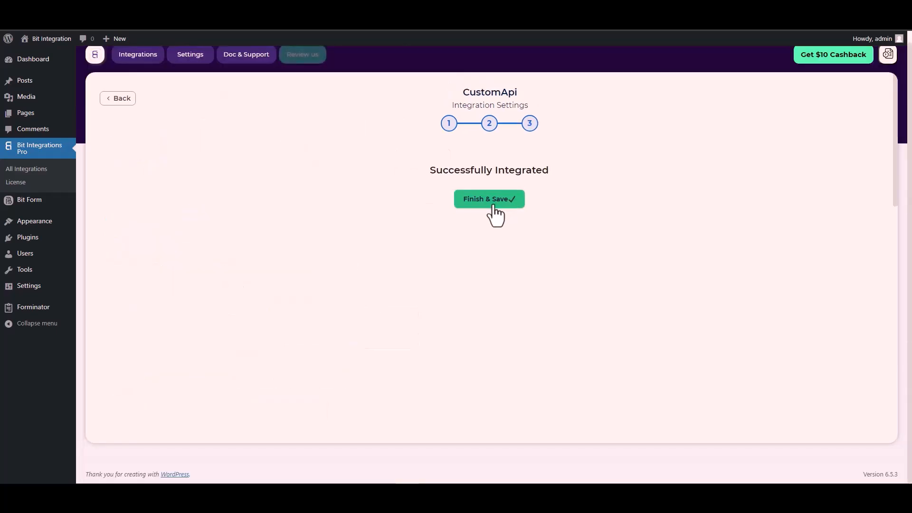
{"action": "left_click", "coordinate": [493, 208]}
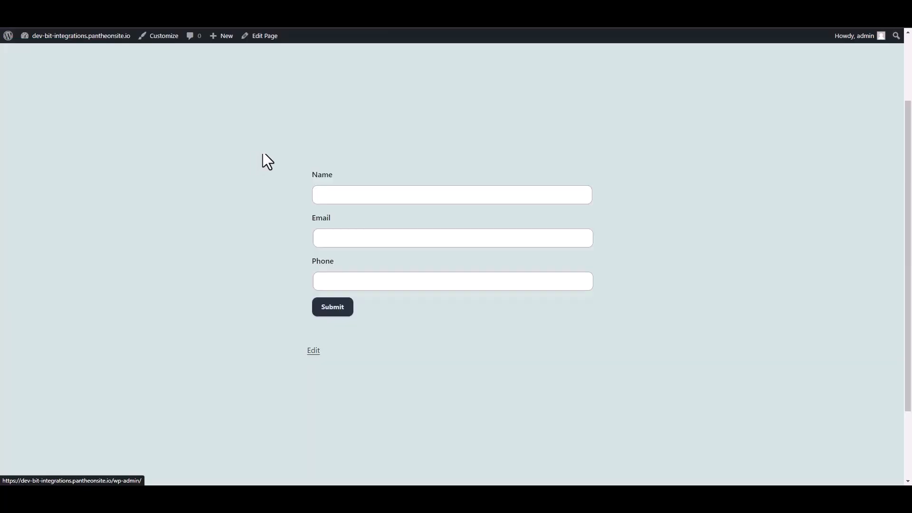
{"action": "left_click", "coordinate": [342, 195]}
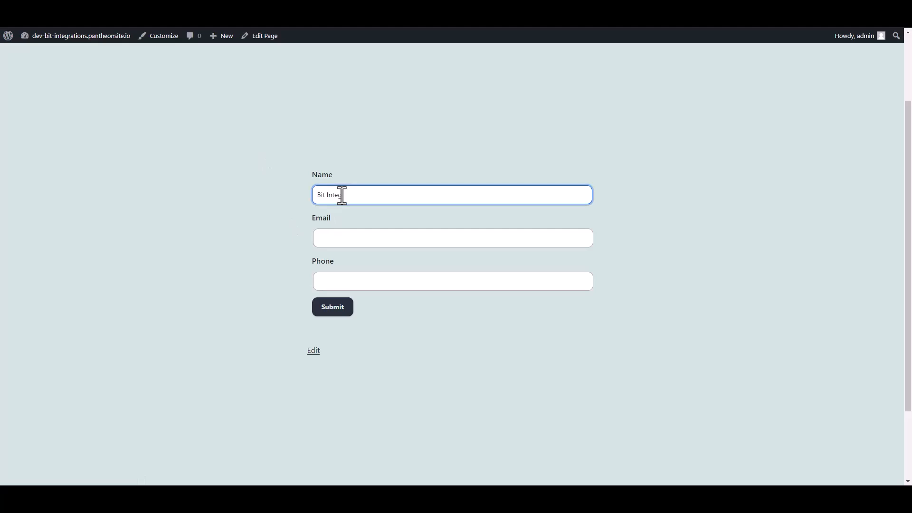
Step: Submit the contact form with name 'Bit Integrations', a support e-mail address and a phone number
{"action": "type", "text": "Bit Integrations"}
{"action": "left_click", "coordinate": [334, 242]}
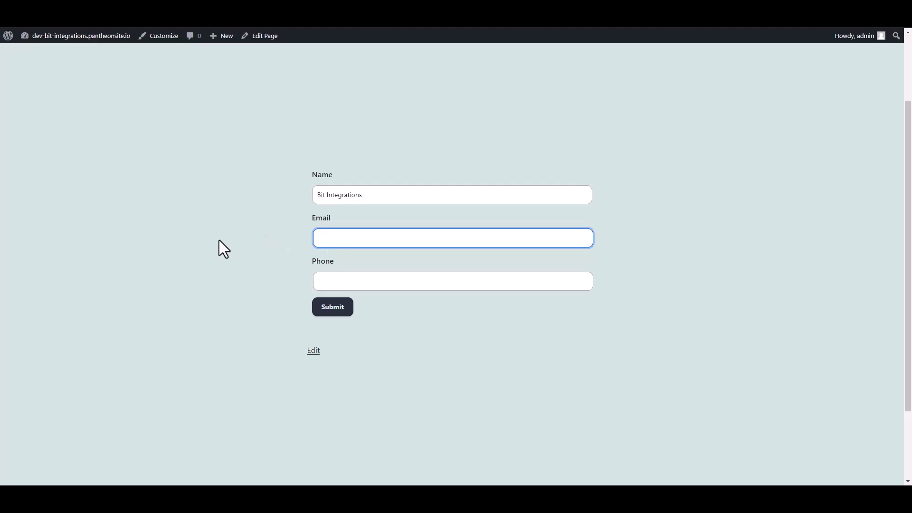
{"action": "key", "text": "Tab"}
{"action": "type", "text": "444555666"}
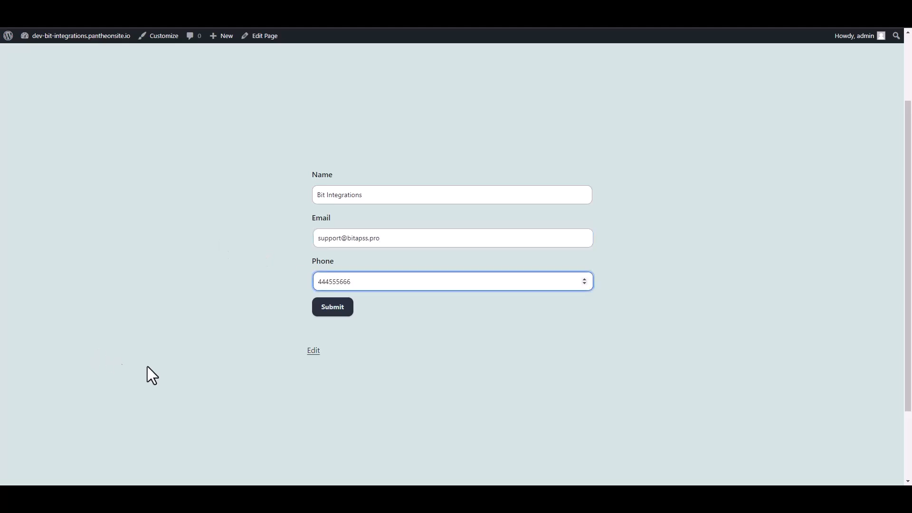
{"action": "left_click", "coordinate": [343, 310]}
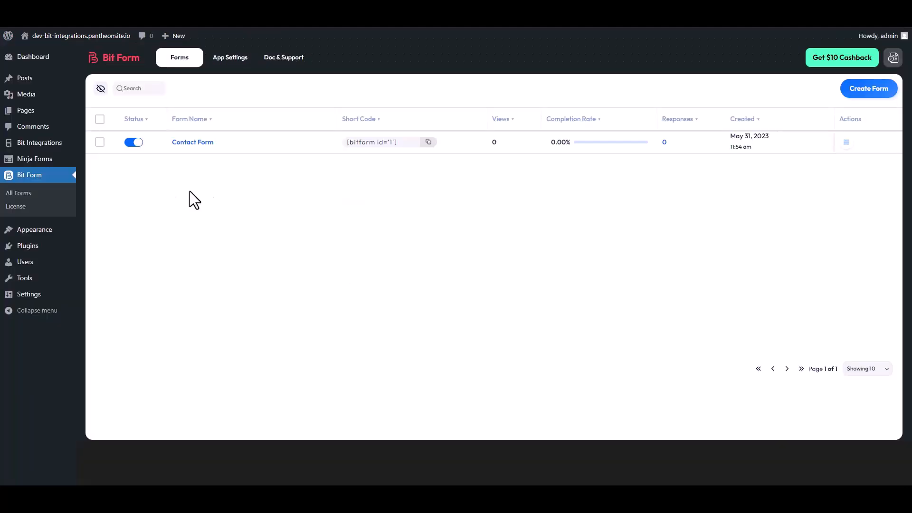
Step: Open the Contact Form's Responses from its Actions menu in All Forms
{"action": "left_click", "coordinate": [847, 147]}
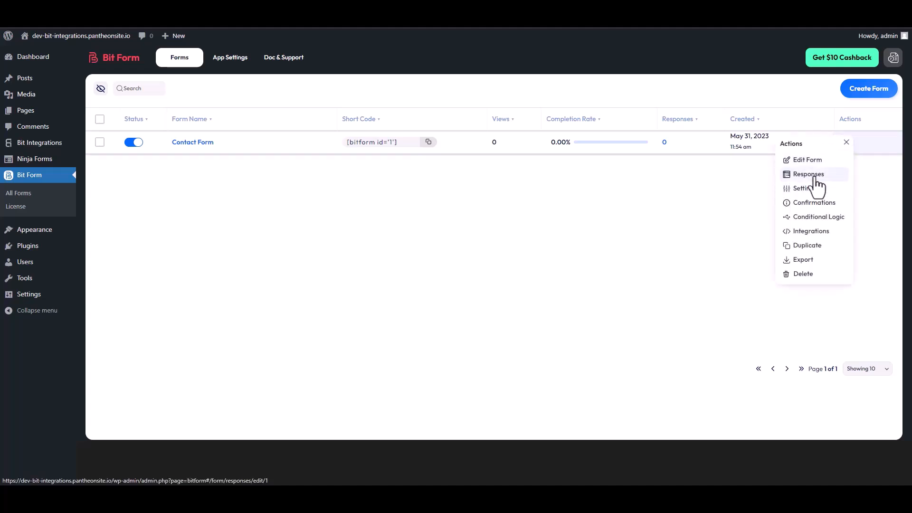
{"action": "left_click", "coordinate": [810, 174]}
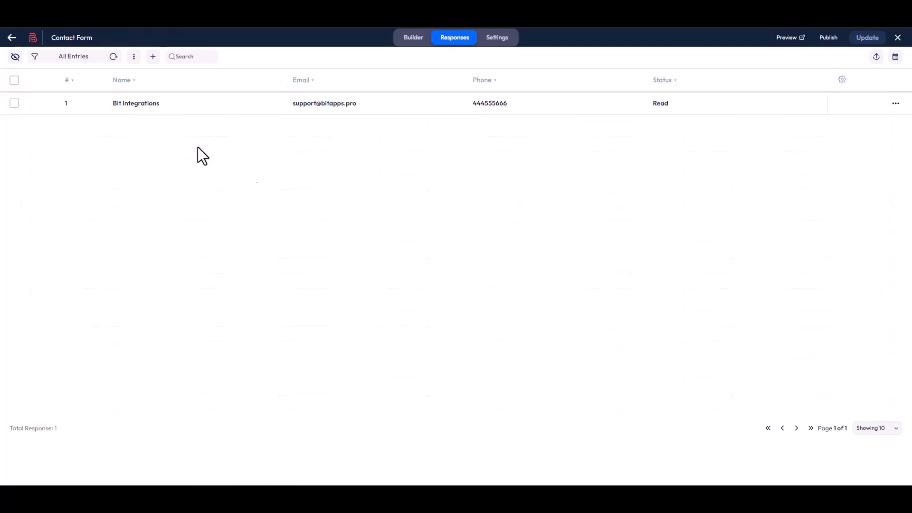